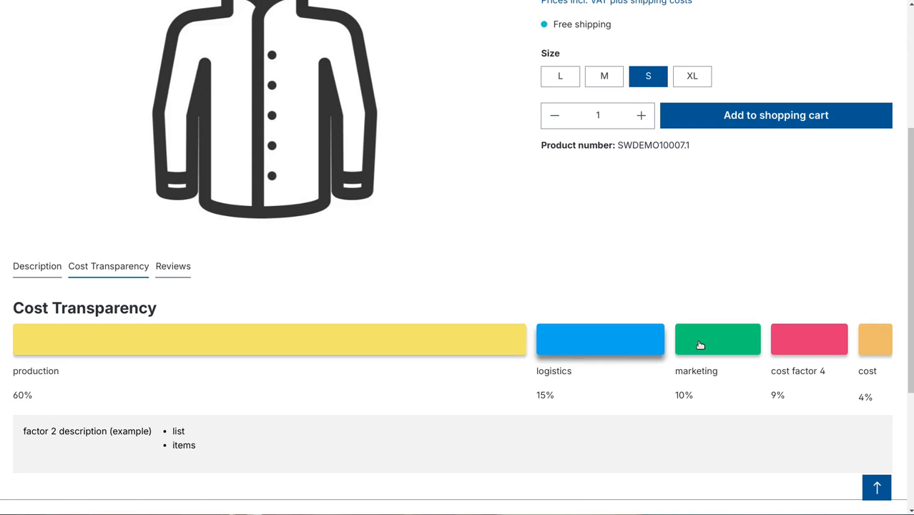
Step: Select the marketing and cost factor 4 bars in the cost transparency chart to view their descriptions, then open developer tools
left_click(700, 346)
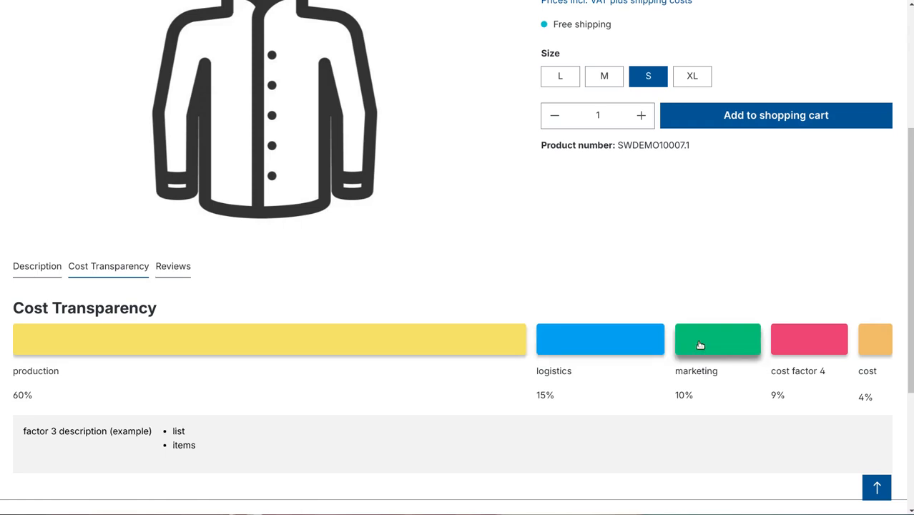
left_click(784, 351)
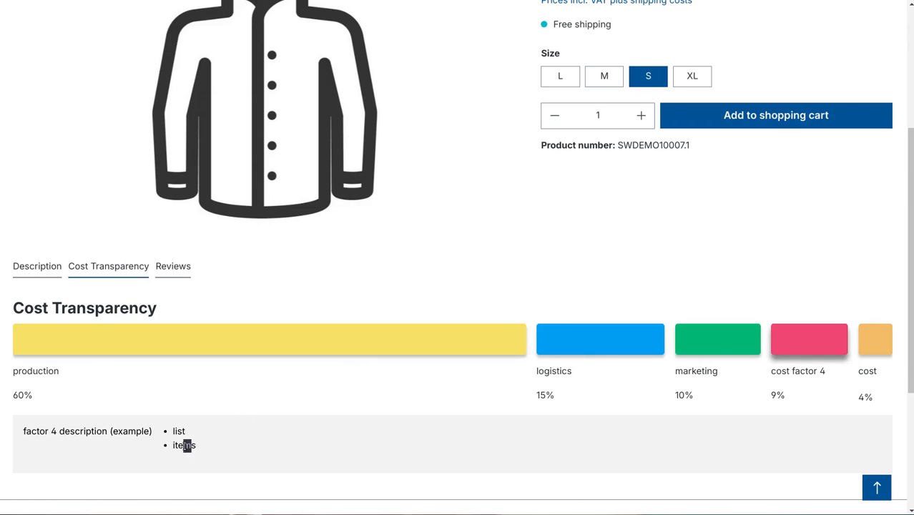
double_click(178, 432)
left_click(192, 289)
key("F12")
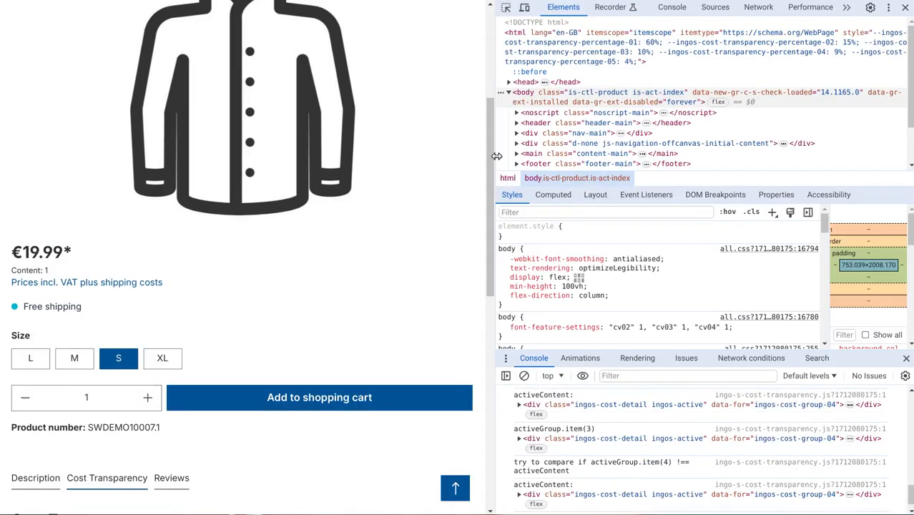
Step: Resize the developer tools panel to examine how the cost transparency chart adapts to different page widths
left_click_drag(497, 159, 675, 187)
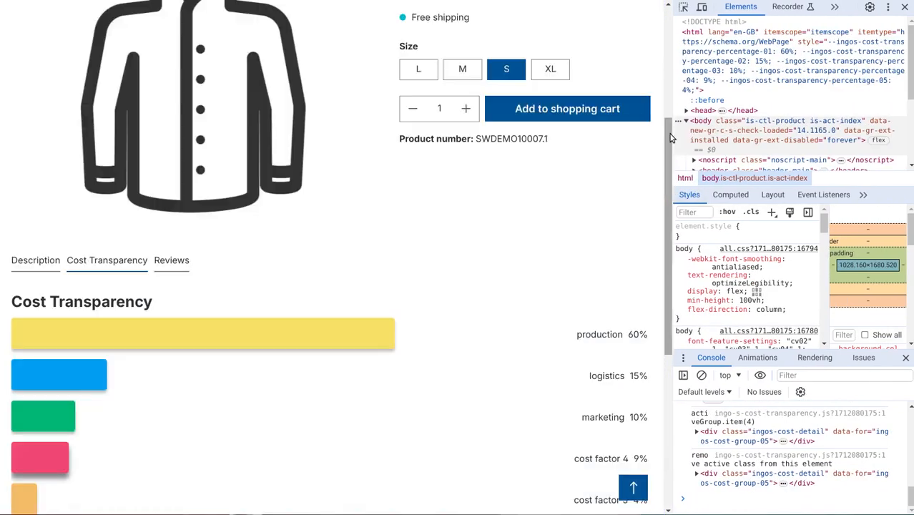
left_click_drag(678, 123, 783, 173)
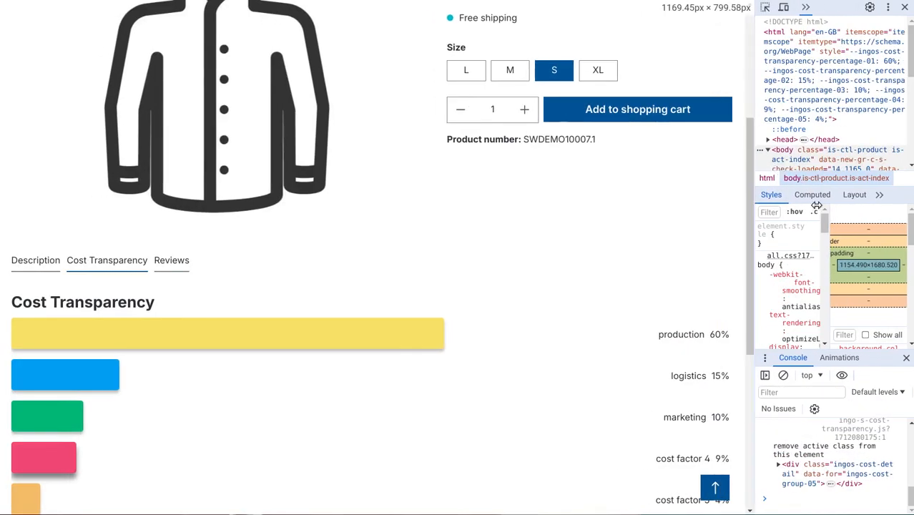
scroll(721, 236, "down", 1)
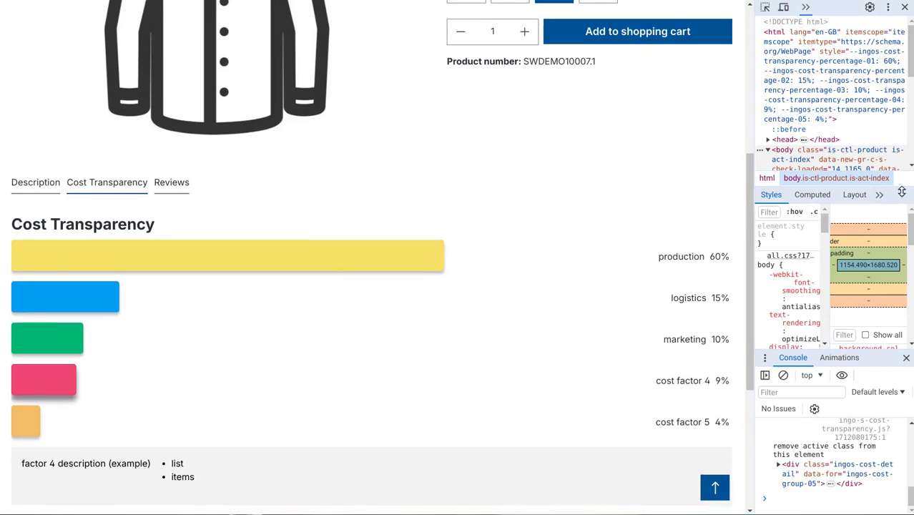
left_click_drag(751, 215, 835, 229)
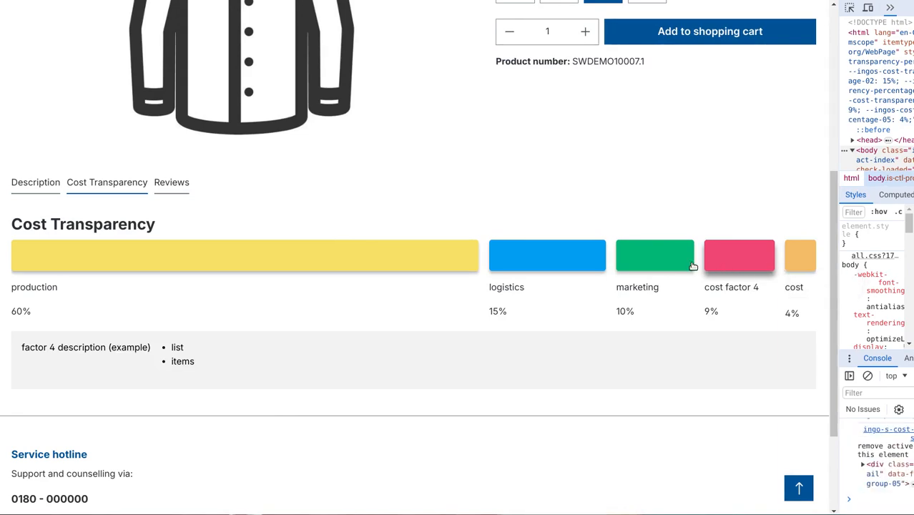
left_click(668, 264)
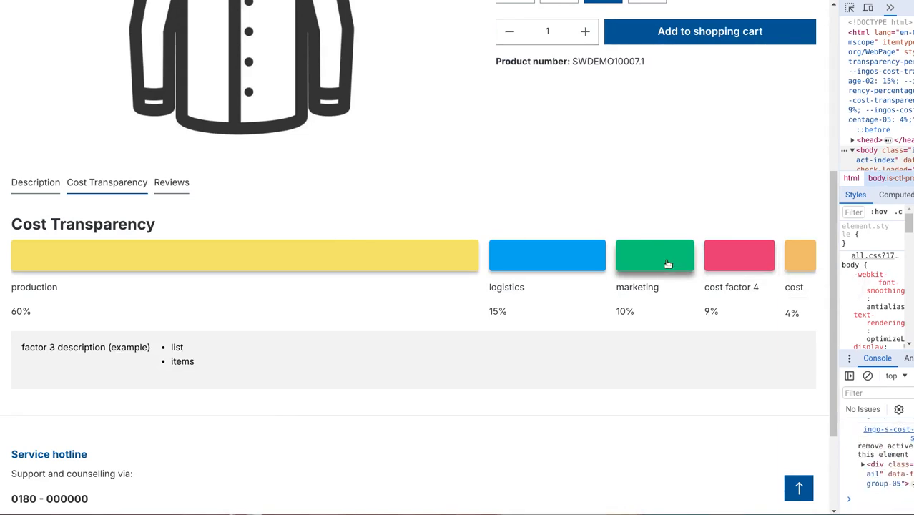
left_click(554, 266)
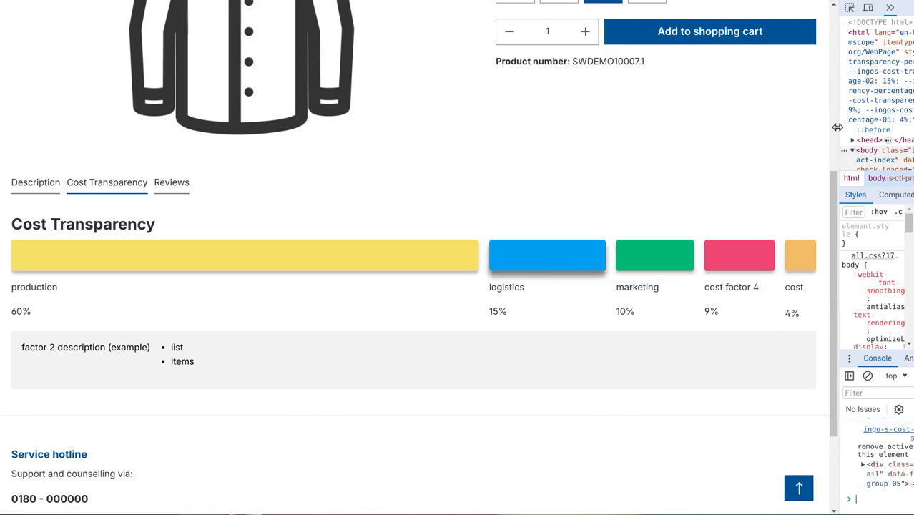
left_click_drag(836, 127, 563, 136)
scroll(429, 156, "down", 5)
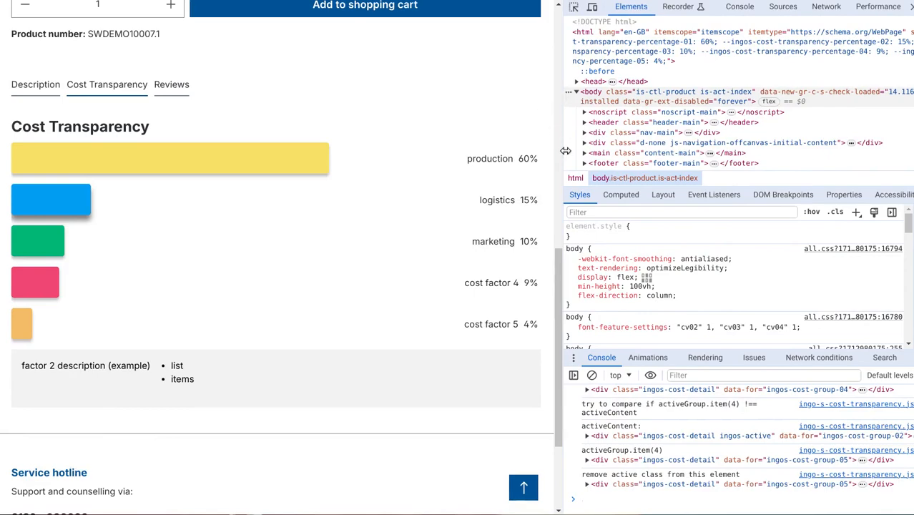
left_click_drag(563, 143, 322, 187)
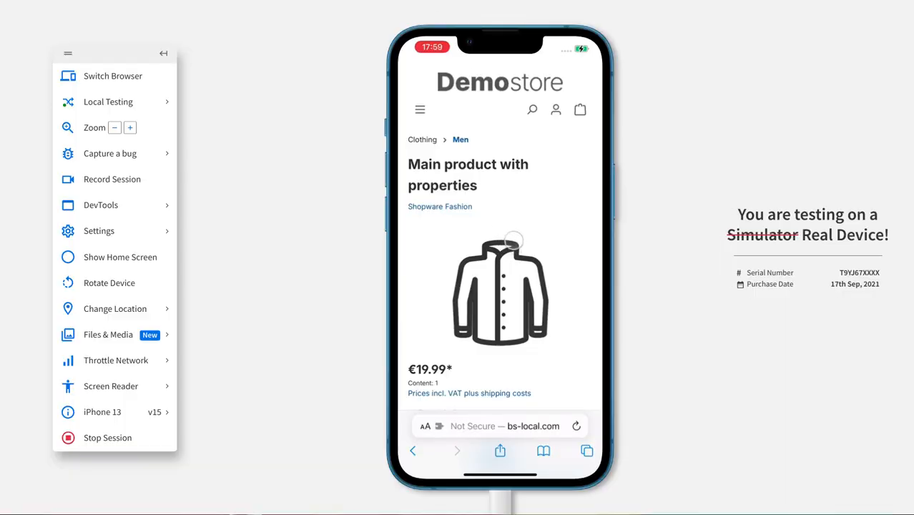
Step: On the phone simulator, open the product's Cost Transparency section and tap the bars to view their descriptions
scroll(513, 241, "down", 5)
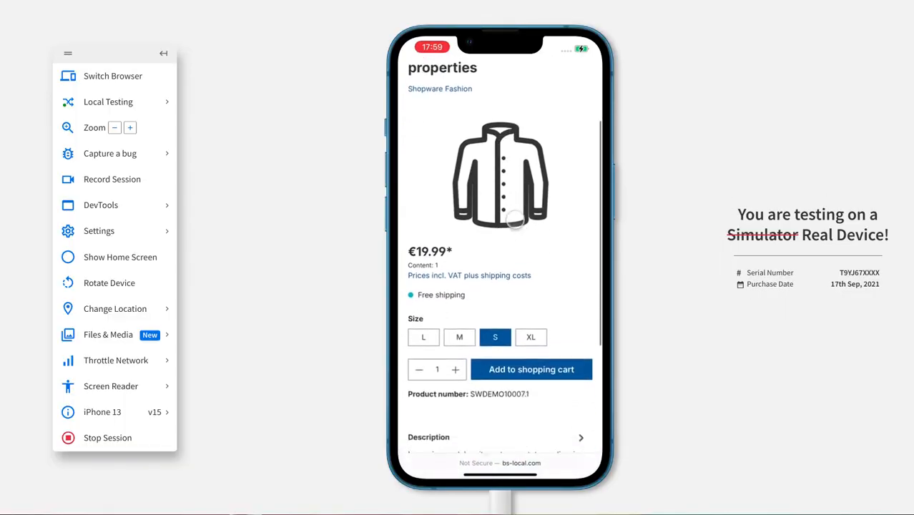
scroll(515, 220, "down", 8)
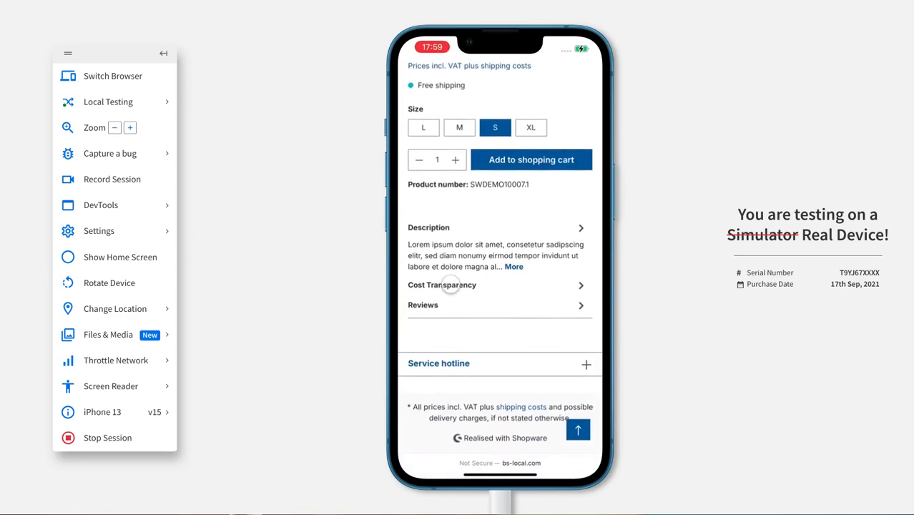
left_click(450, 284)
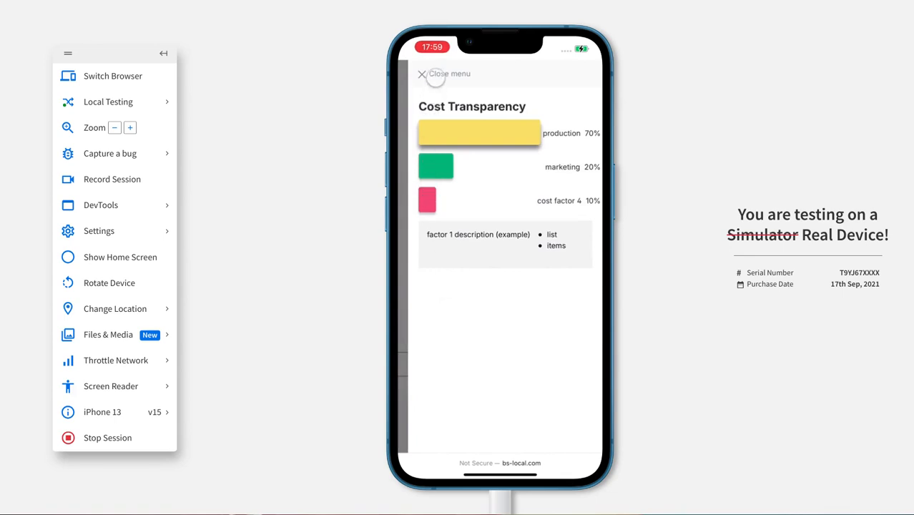
left_click(435, 167)
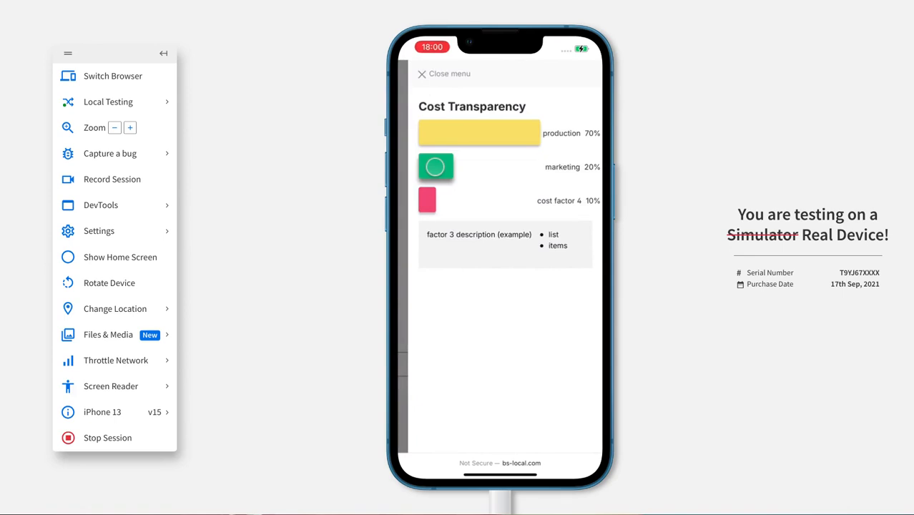
left_click(429, 203)
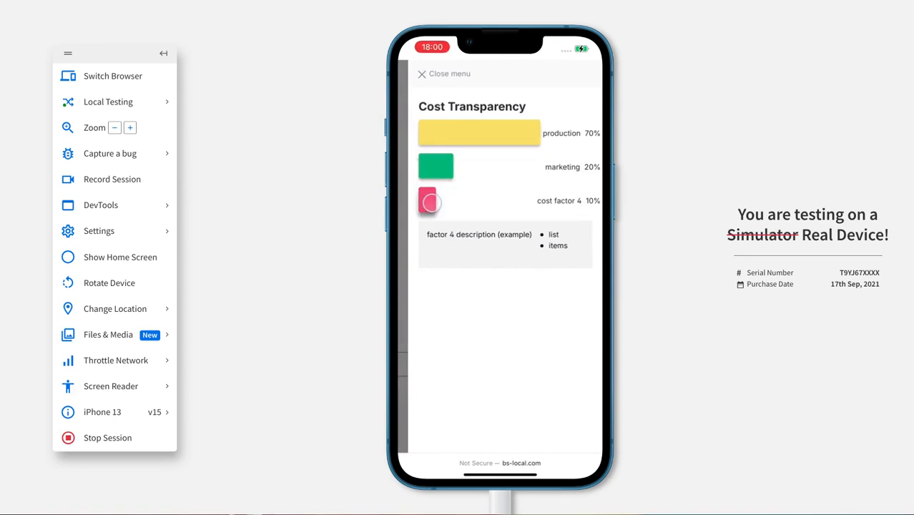
left_click(463, 131)
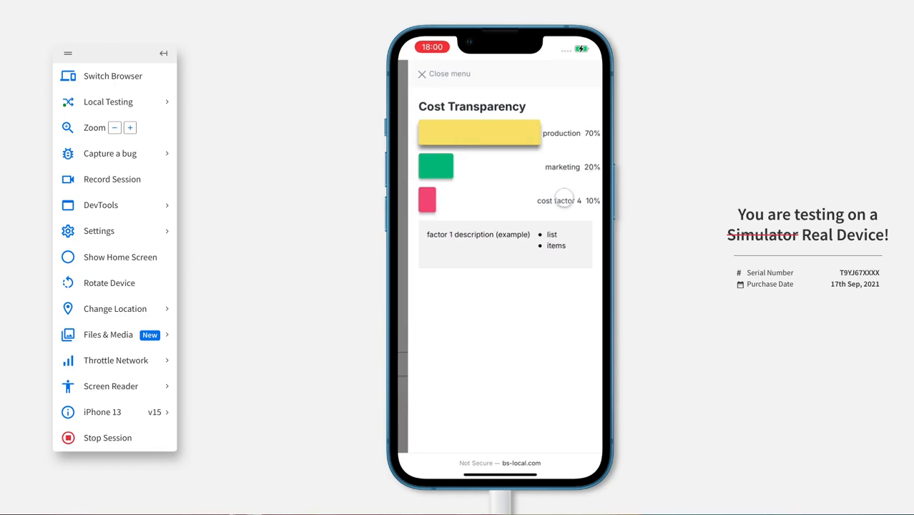
left_click(435, 166)
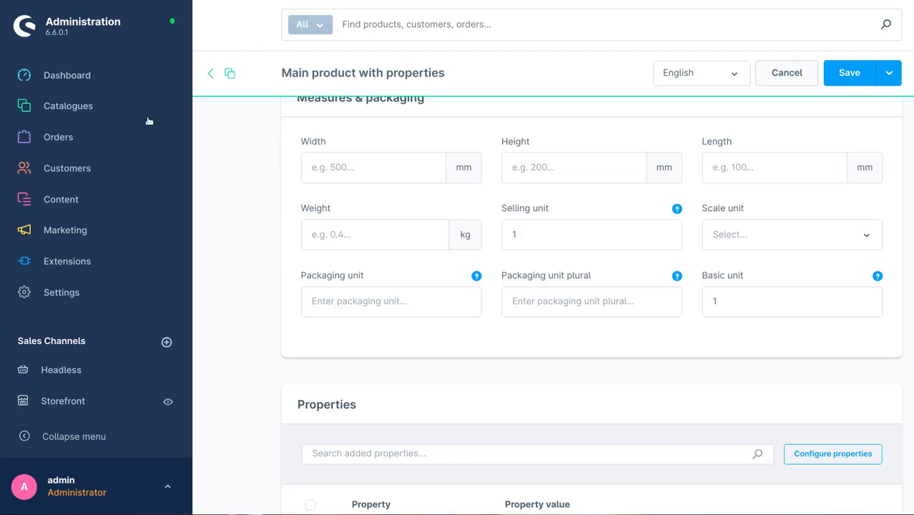
Step: Open My extensions and activate the Cost Transparency app
mouse_move(100, 260)
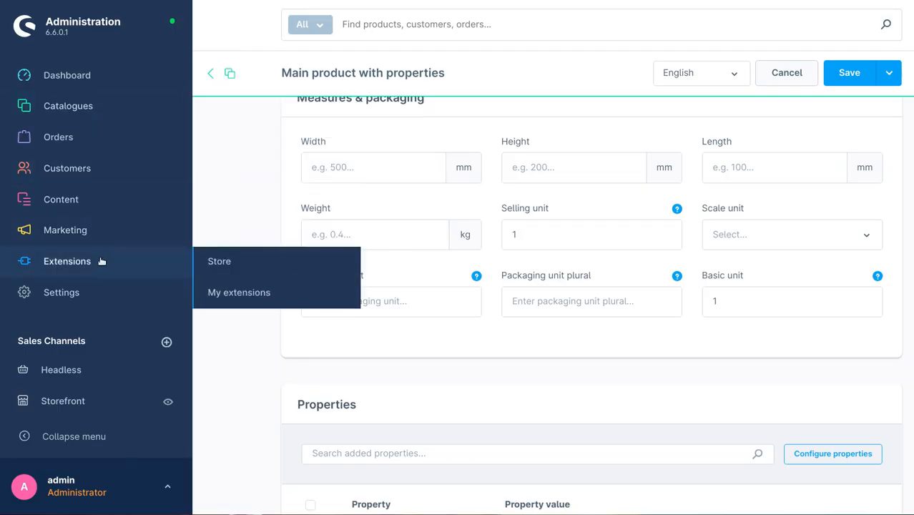
left_click(235, 292)
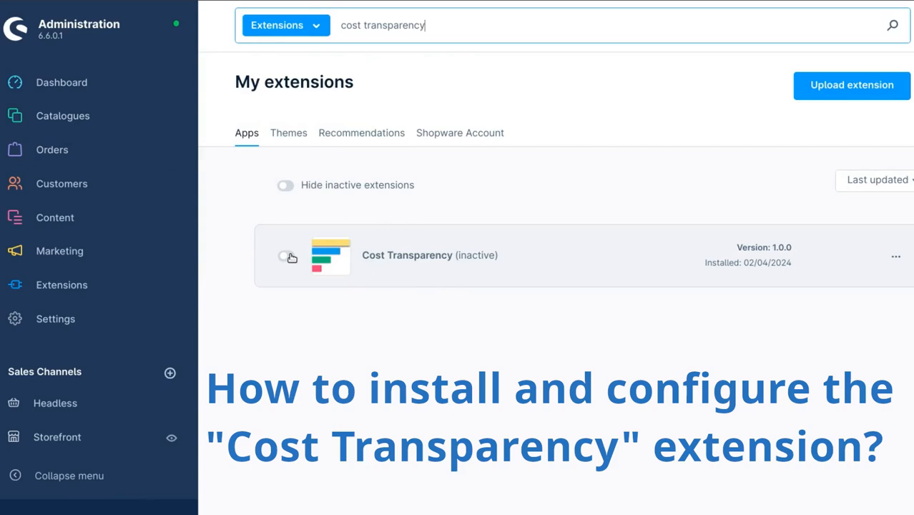
left_click(288, 257)
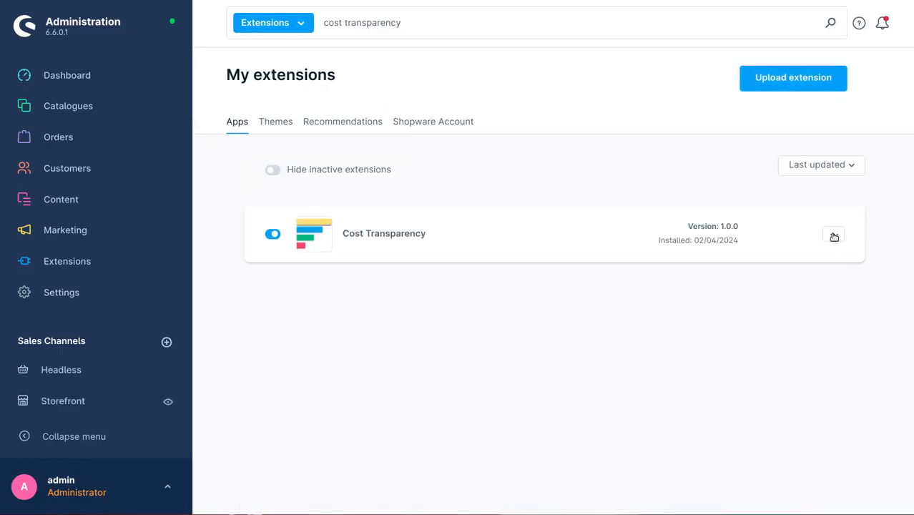
Step: Open the Cost Transparency app's configuration and review its labels and description settings
left_click(834, 237)
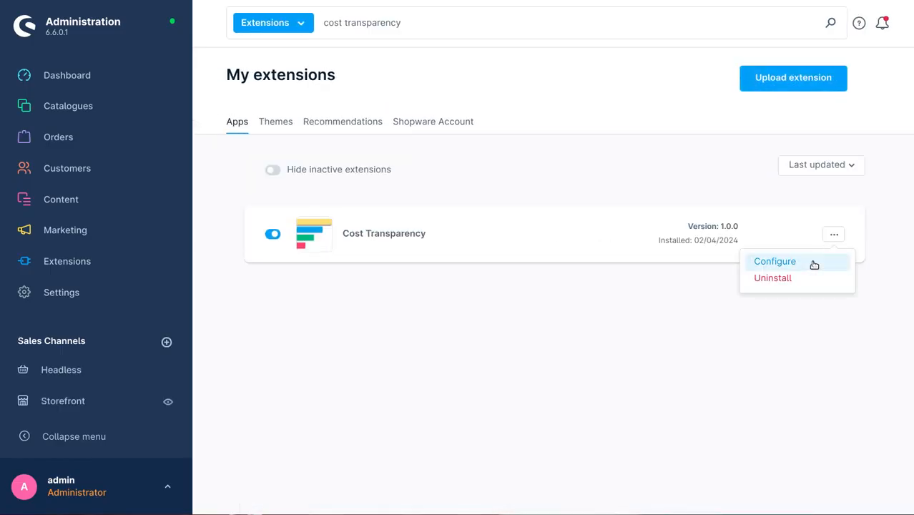
left_click(814, 263)
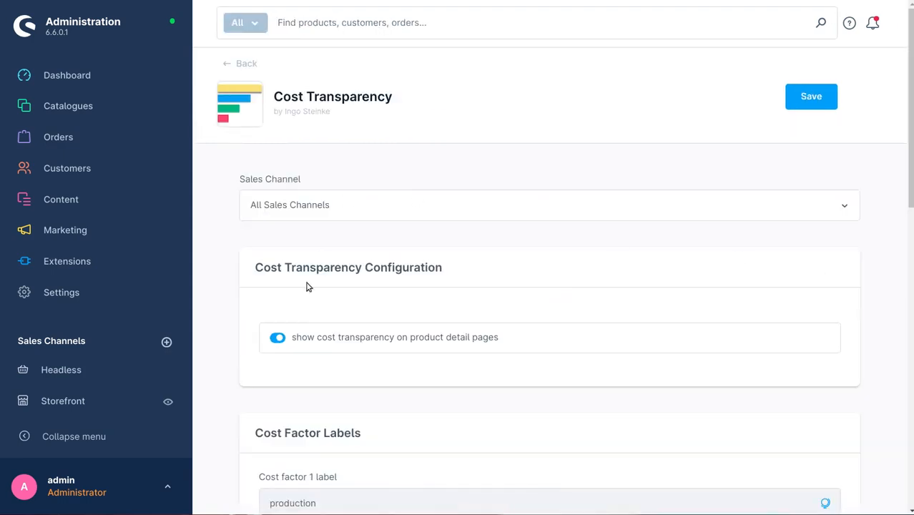
scroll(307, 285, "down", 5)
scroll(290, 276, "down", 5)
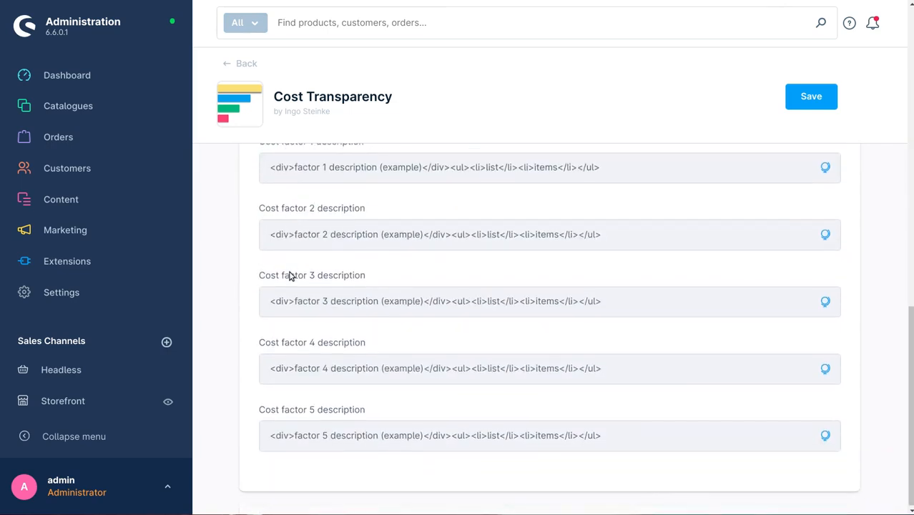
scroll(290, 277, "up", 1)
scroll(289, 276, "up", 3)
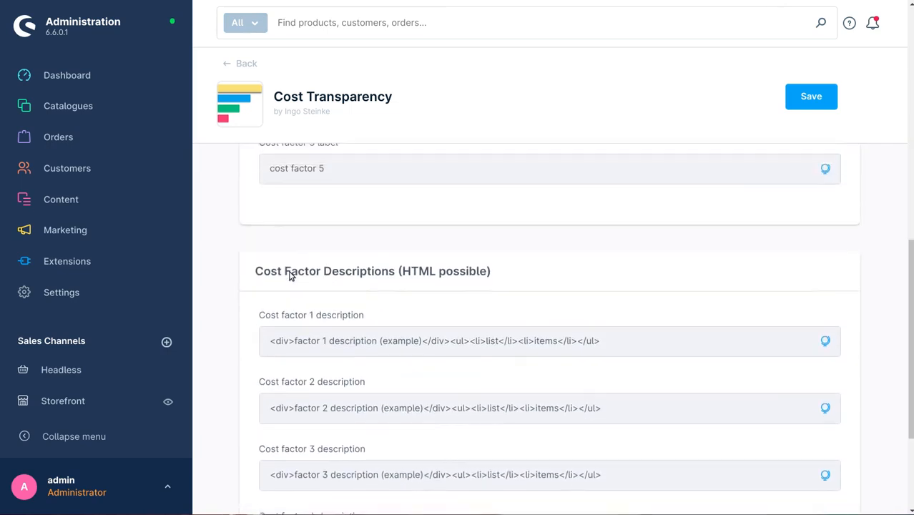
Step: Wrap the word Beschreibung in <b></b> tags in the German snippet for cost factor 1 description and save the snippet
left_click(826, 480)
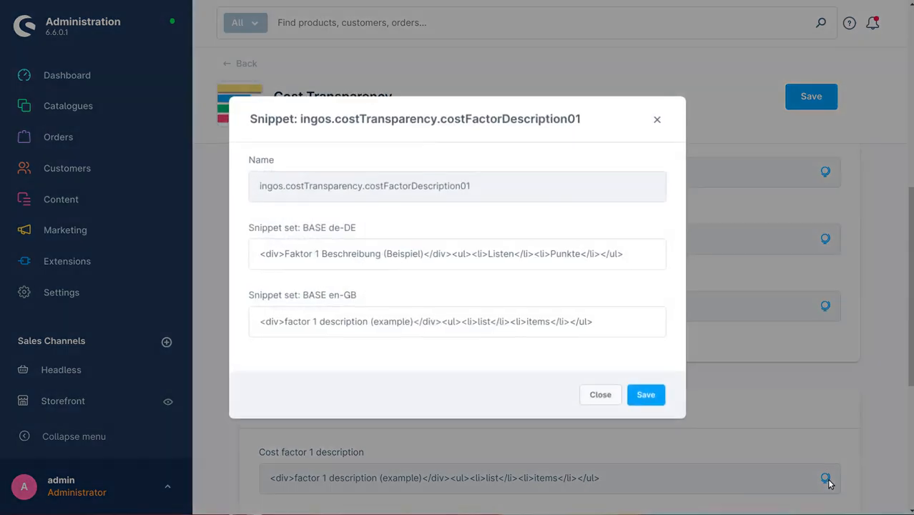
double_click(294, 255)
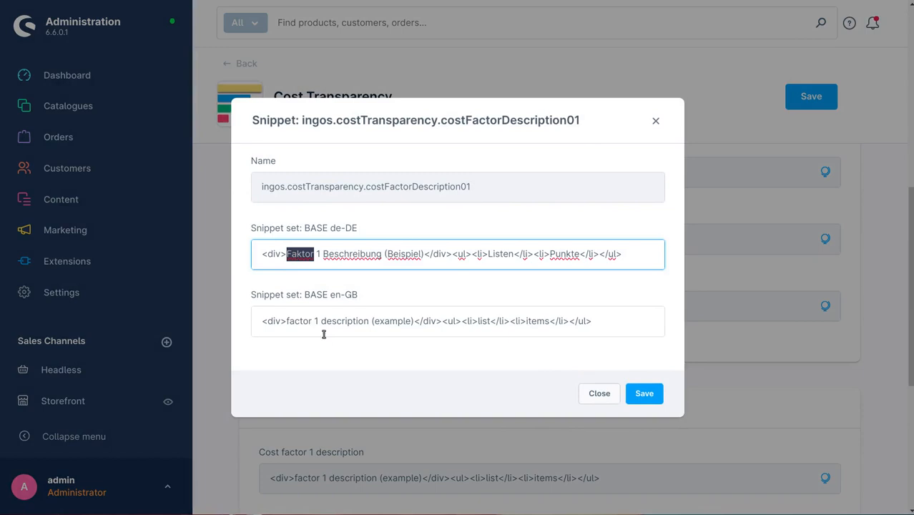
left_click(322, 254)
type("<b>")
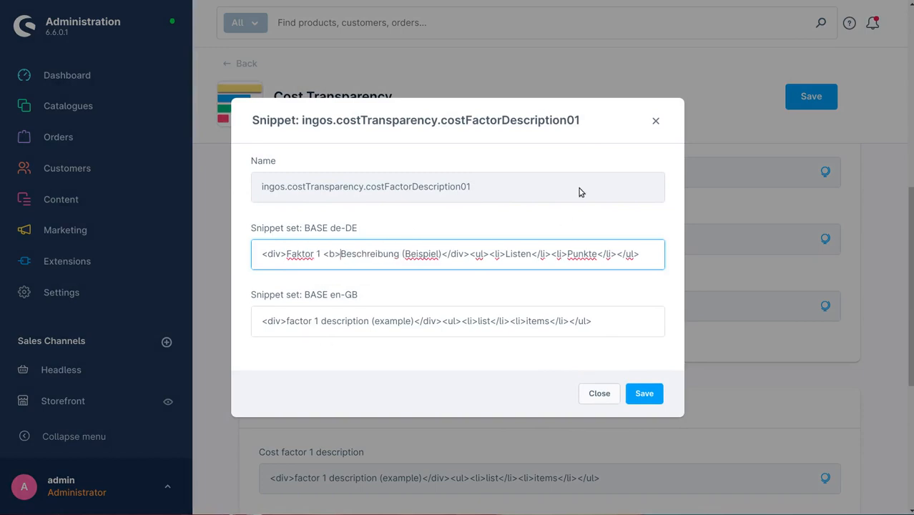
key("ctrl+Right")
type("</b>")
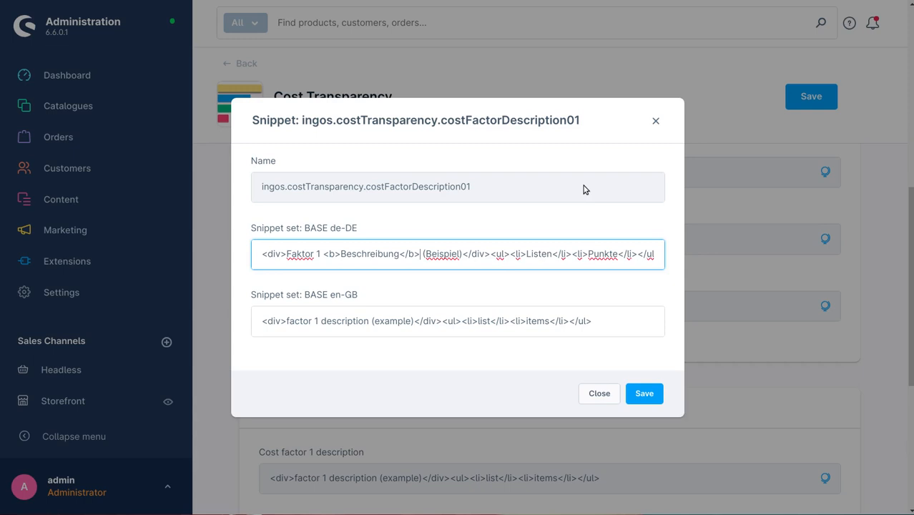
left_click(640, 394)
Step: Switch off showing cost transparency on product detail pages
scroll(638, 391, "down", 5)
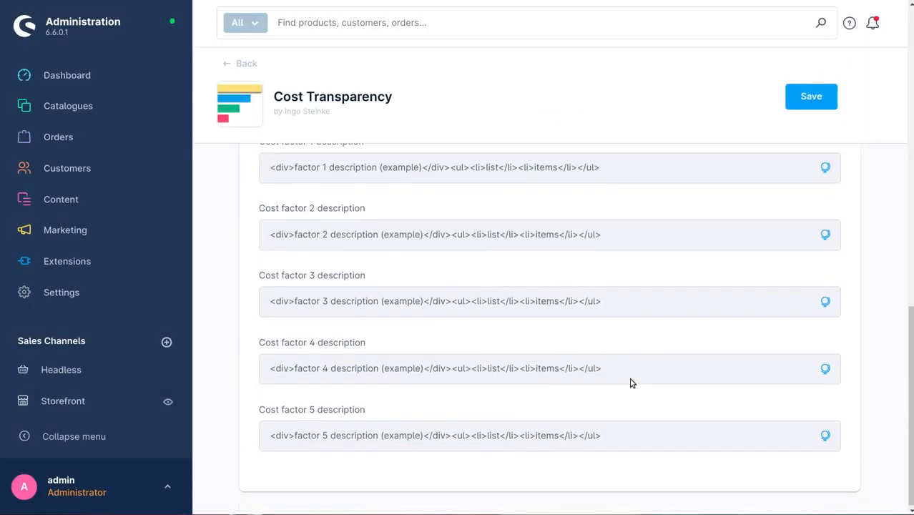
scroll(589, 309, "up", 12)
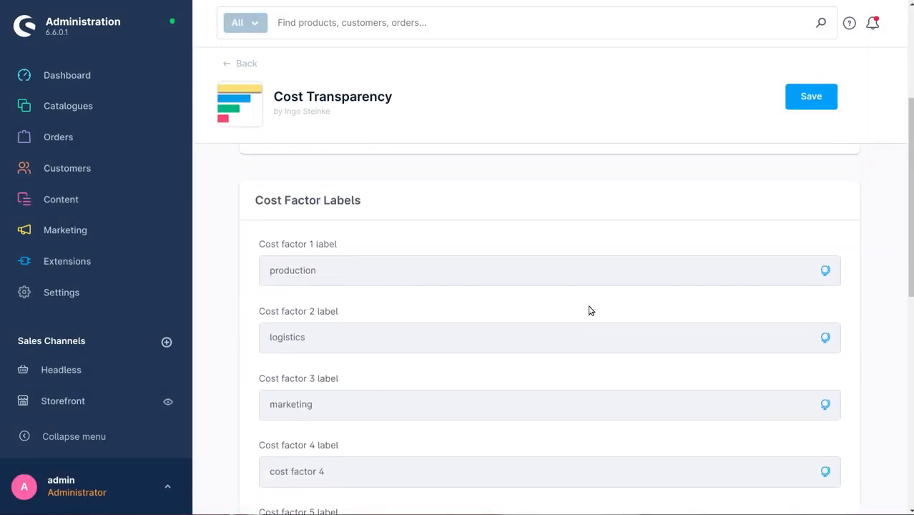
left_click(277, 259)
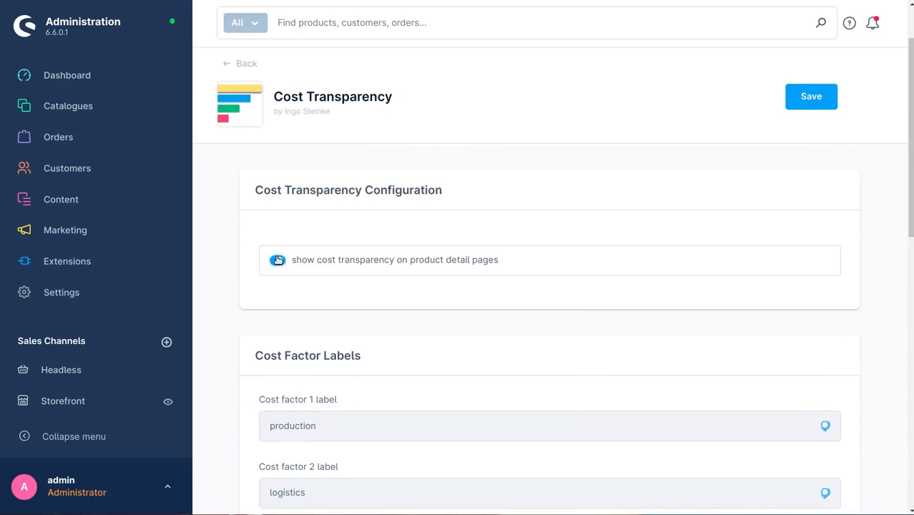
left_click_drag(512, 261, 375, 251)
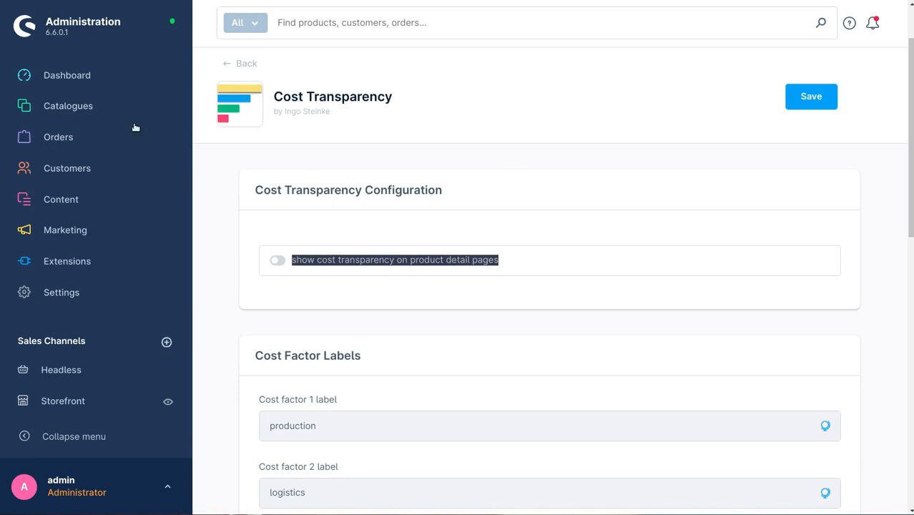
Step: Re-enable showing cost transparency on product detail pages and save the configuration
mouse_move(107, 120)
left_click(280, 261)
left_click(656, 171)
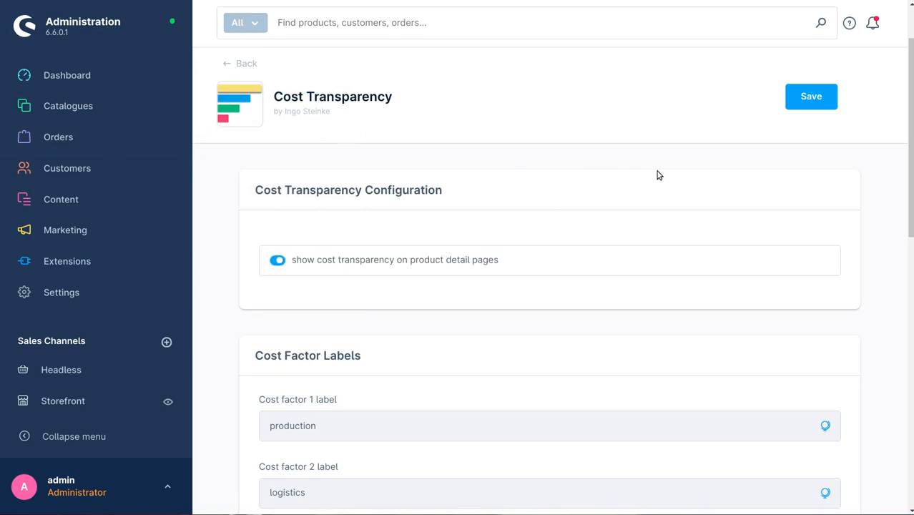
left_click(810, 97)
mouse_move(118, 100)
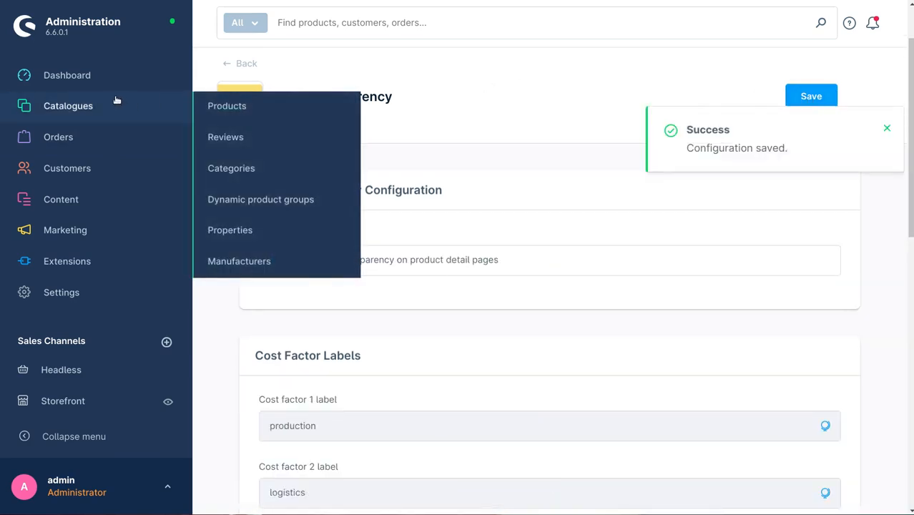
Step: Open the product 'Main product with properties', go to its custom fields and set the cost factor 3 percentage to 8
left_click(215, 111)
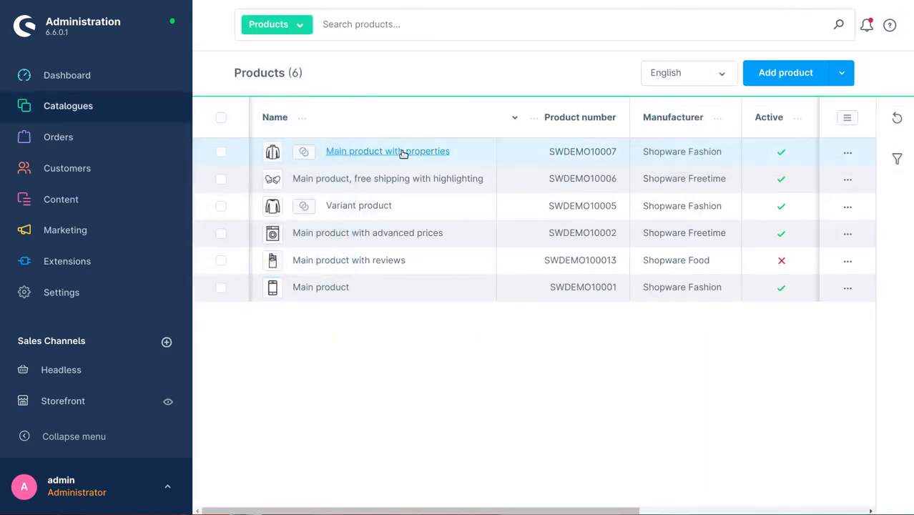
left_click(403, 152)
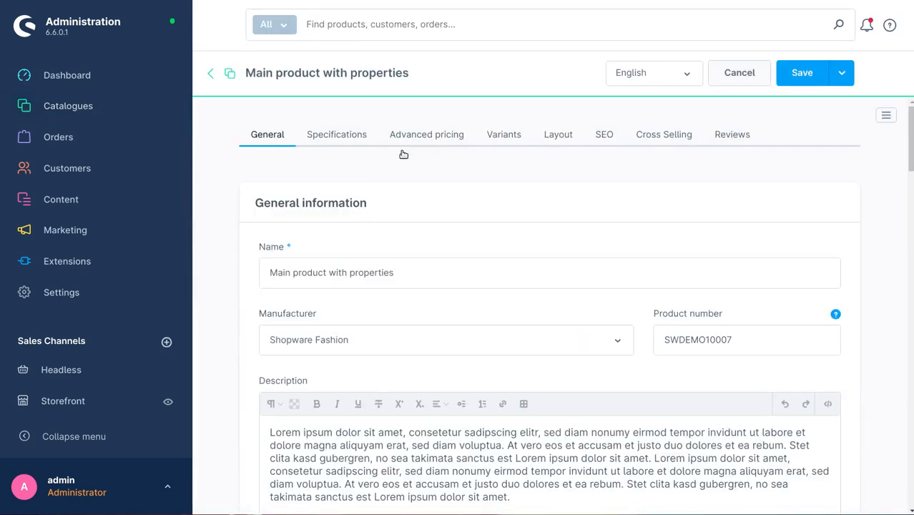
left_click(342, 140)
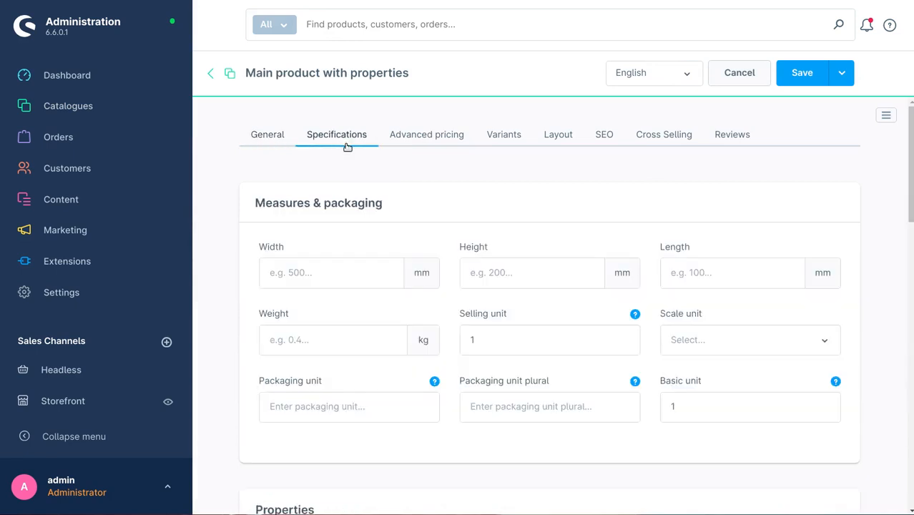
scroll(358, 153, "down", 8)
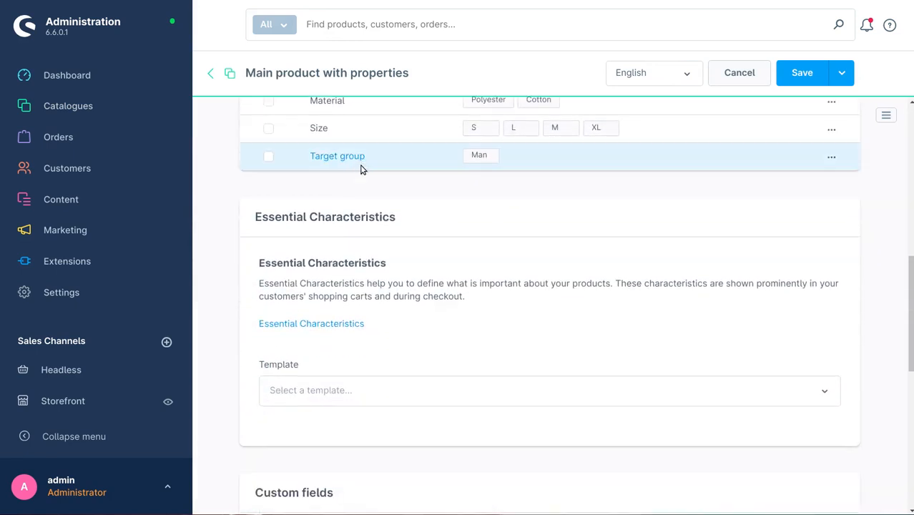
scroll(362, 170, "down", 5)
left_click_drag(342, 112, 262, 109)
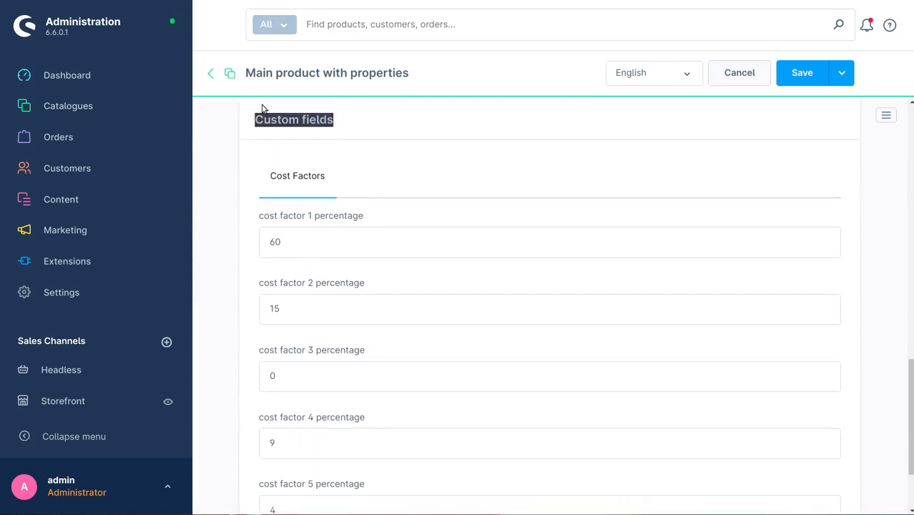
scroll(262, 109, "up", 1)
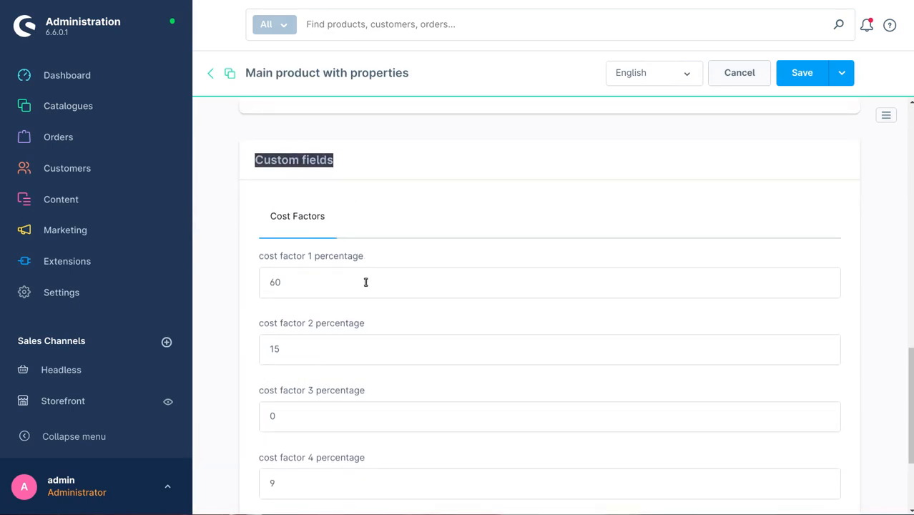
double_click(272, 414)
type("8")
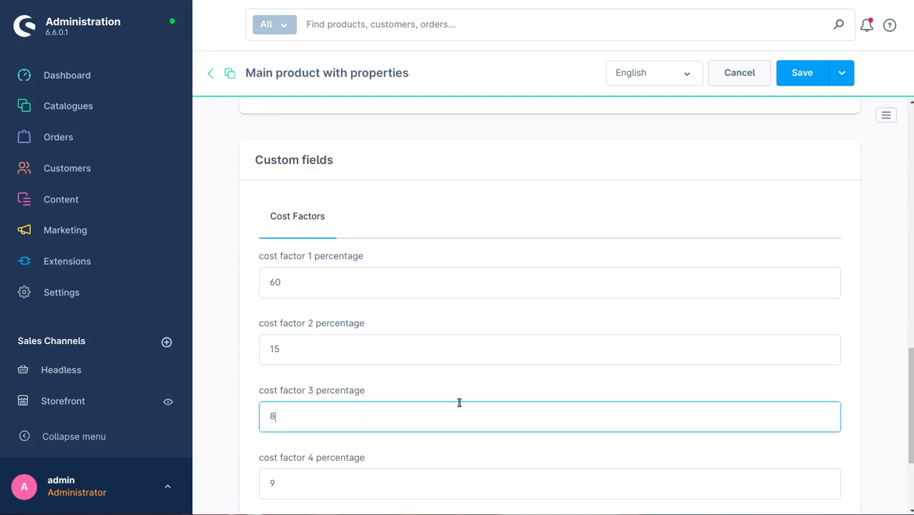
Step: Re-enter the cost factor 2 percentage as 15 and save the product
double_click(289, 352)
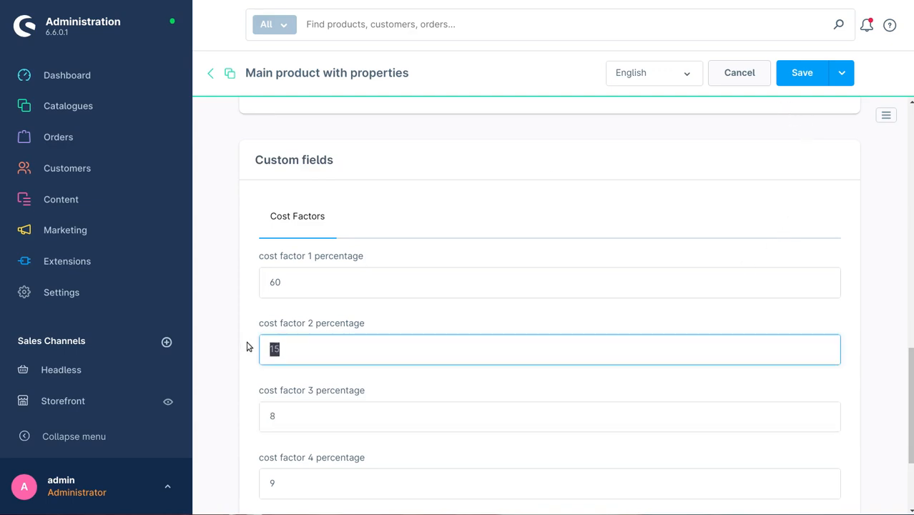
type("1")
left_click(804, 77)
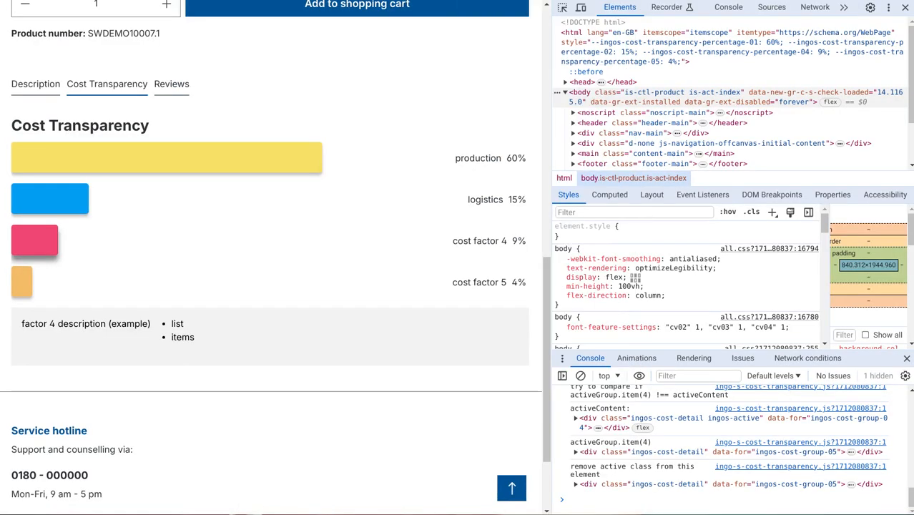
Step: Reload the product's storefront page and click through each bar of the chart on the Cost Transparency tab
key("F5")
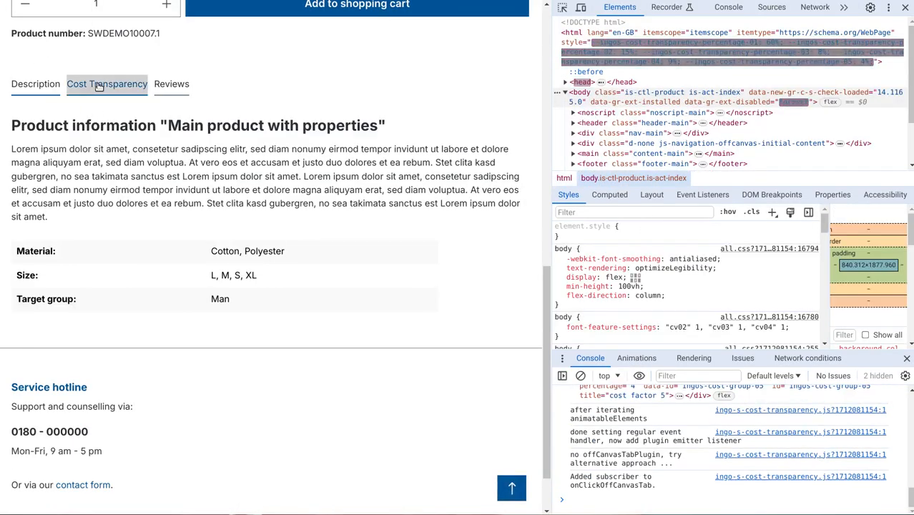
left_click(99, 86)
left_click(45, 243)
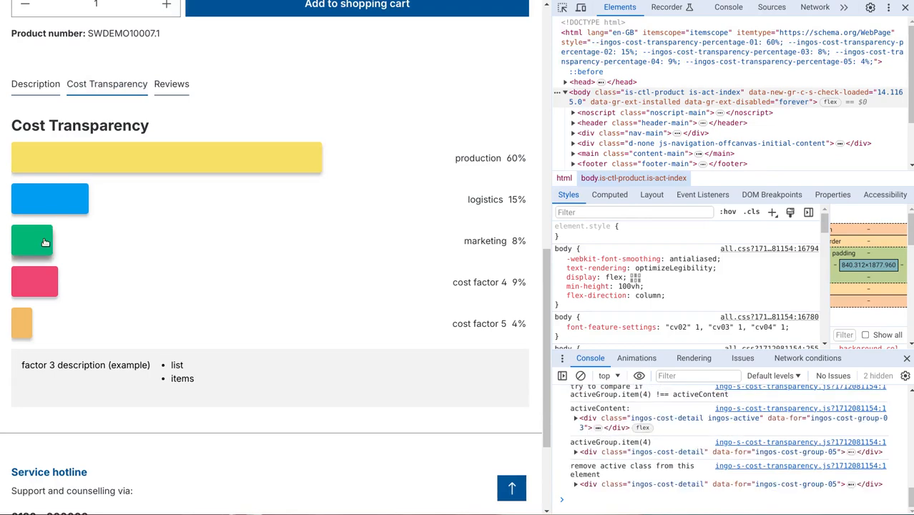
double_click(73, 367)
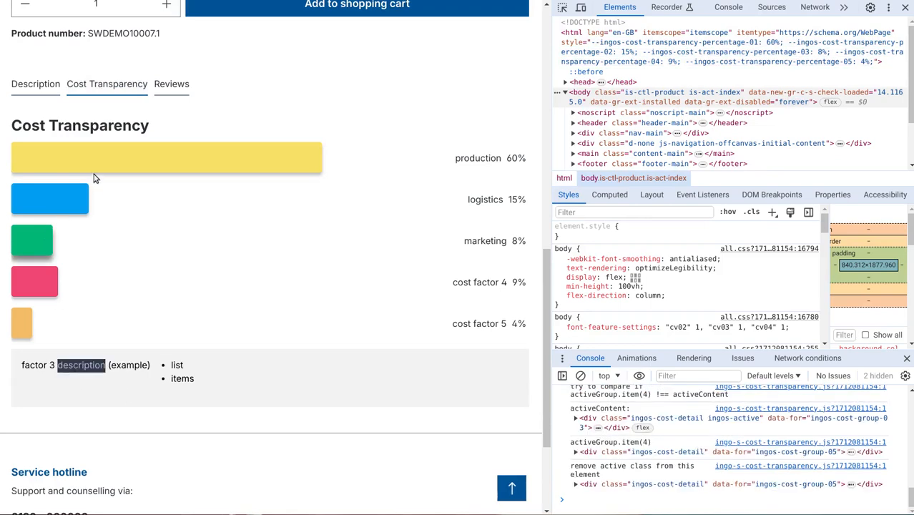
left_click(75, 160)
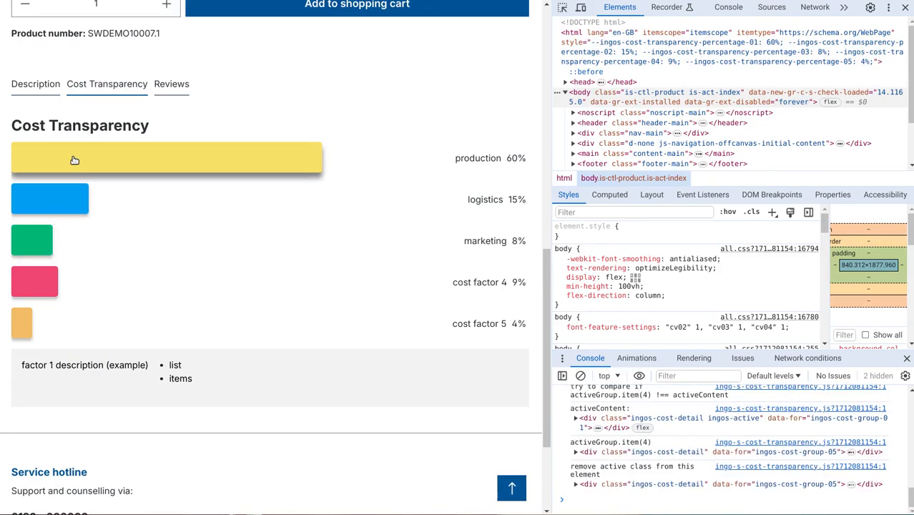
left_click(35, 243)
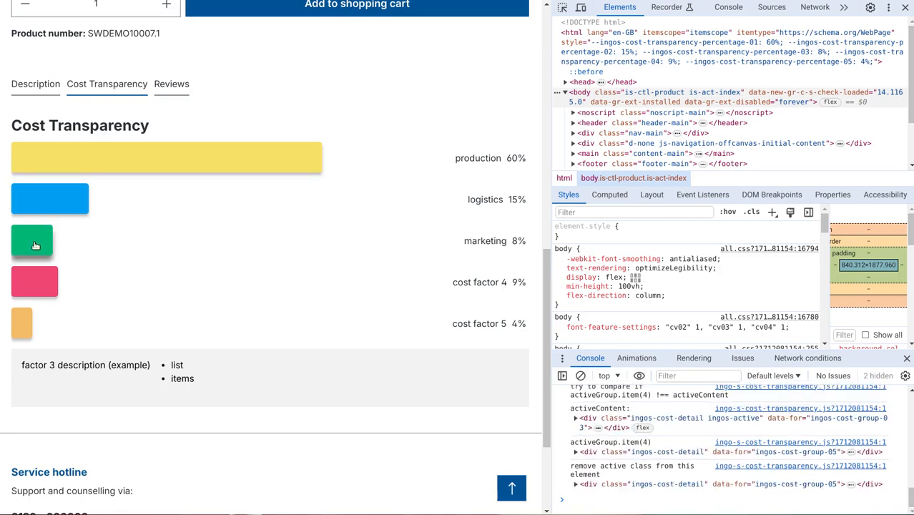
left_click(26, 329)
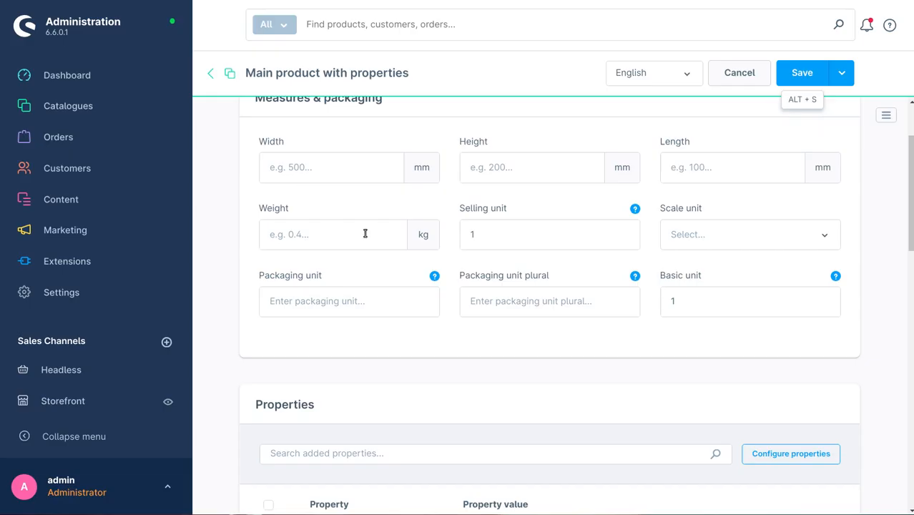
scroll(369, 344, "down", 10)
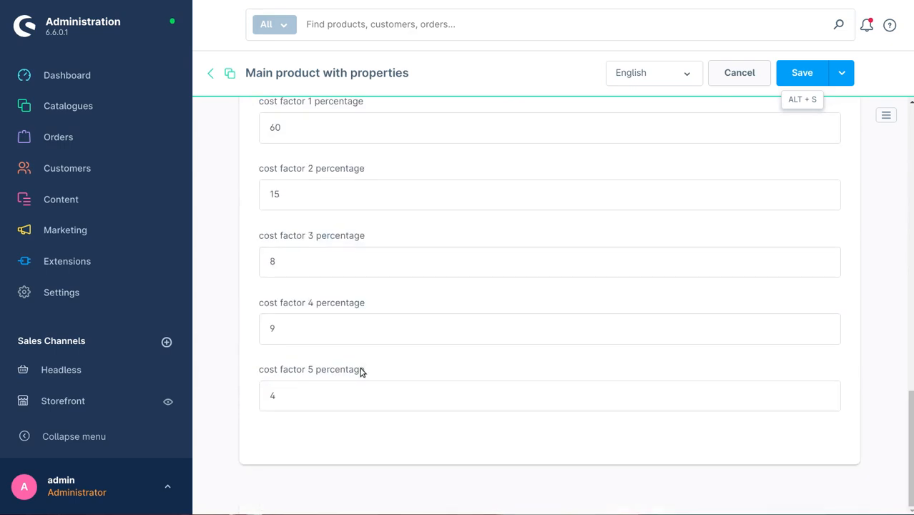